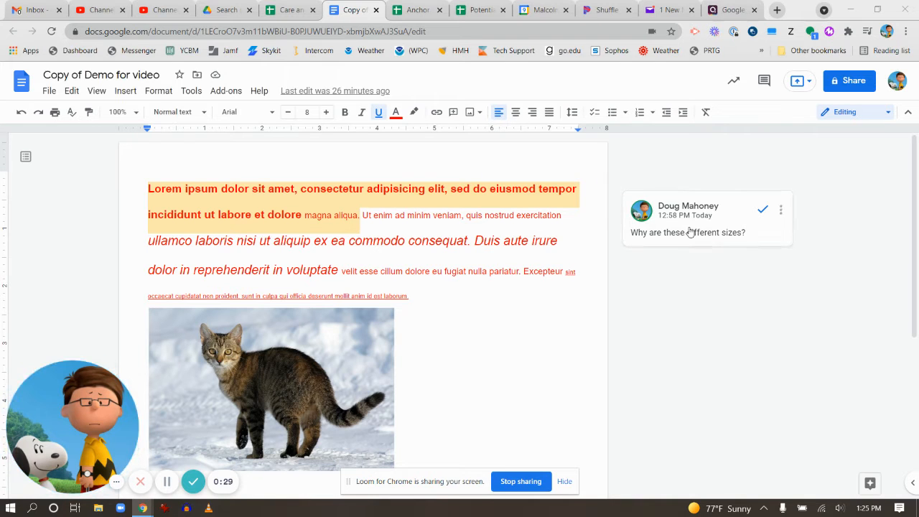
- Resolve the comment about the different text sizes and set the document zoom to 75%
click(762, 212)
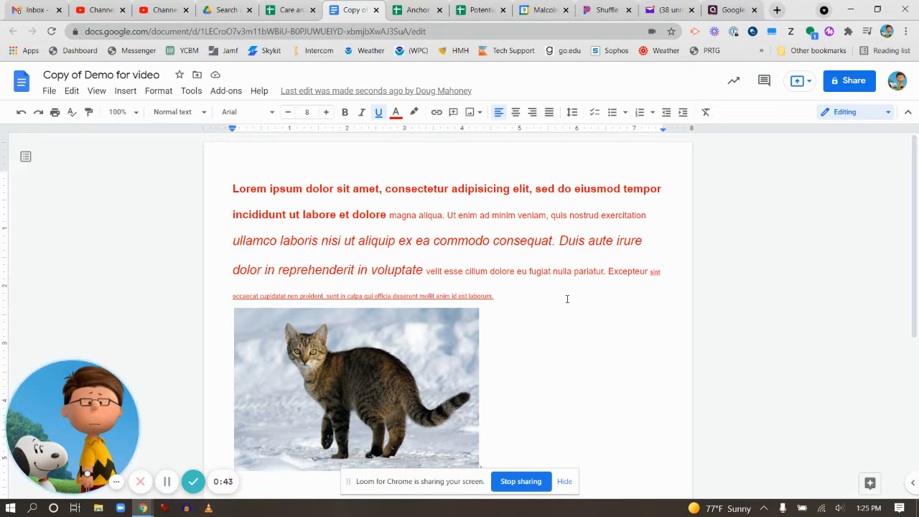
click(136, 112)
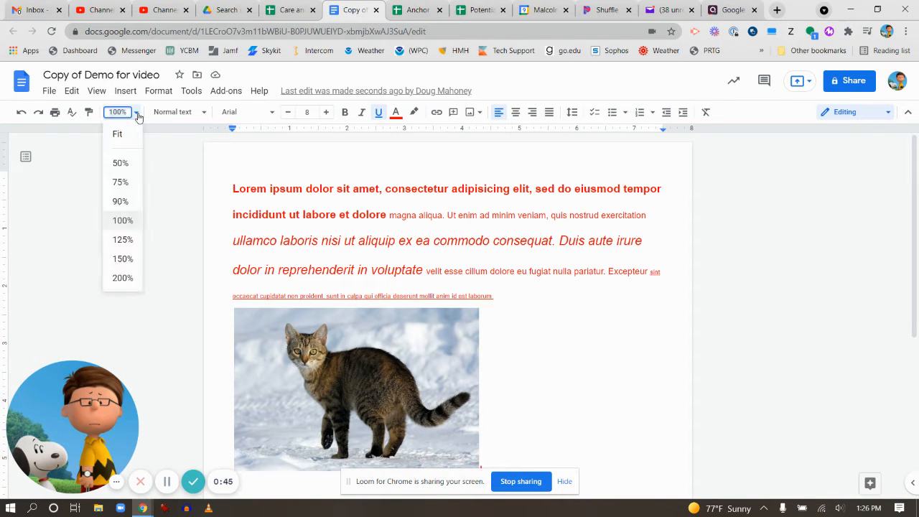
click(120, 201)
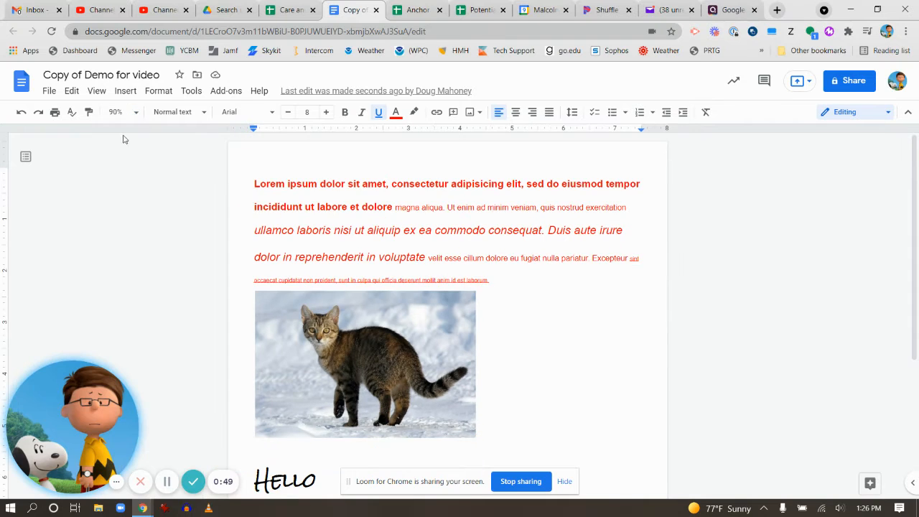
click(134, 114)
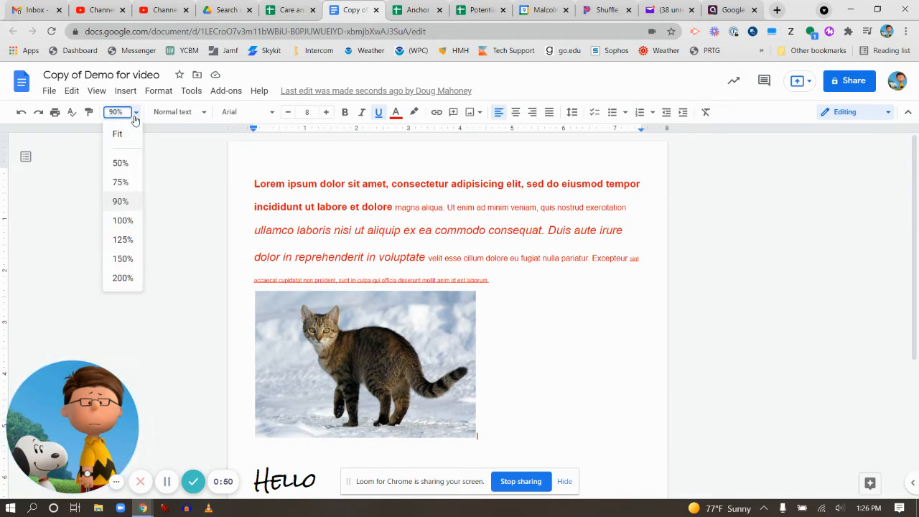
click(129, 182)
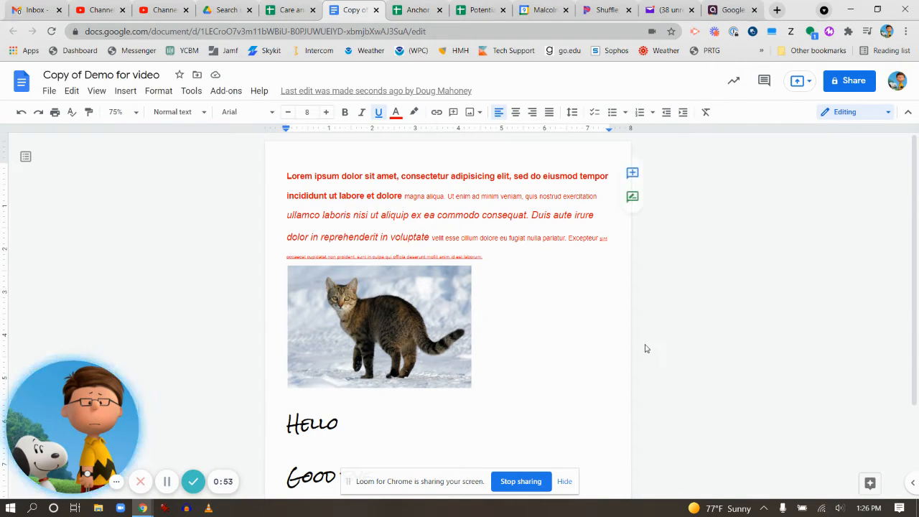
- Set the cat photo to Wrap text and move it up into the middle of the red paragraph
click(379, 327)
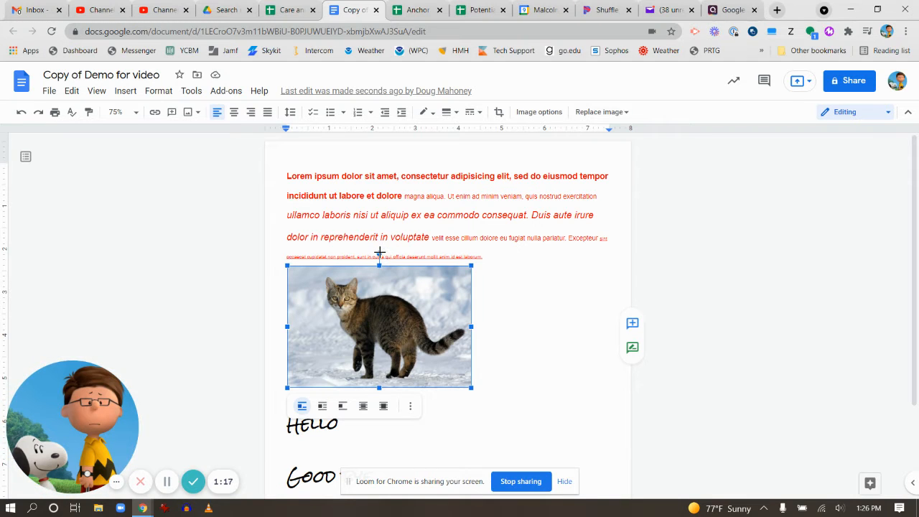
mouse_move(379, 253)
mouse_down()
mouse_move(396, 255)
mouse_move(379, 253)
mouse_up()
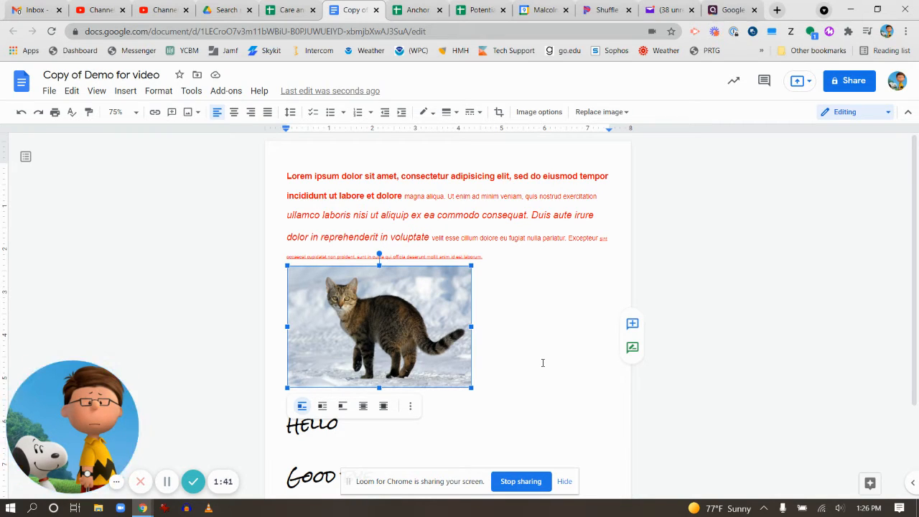
click(322, 407)
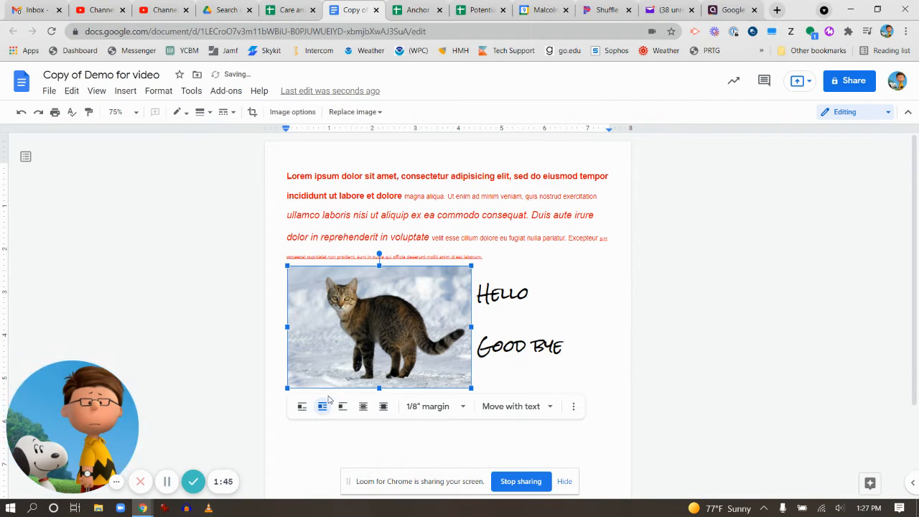
drag(371, 338, 431, 274)
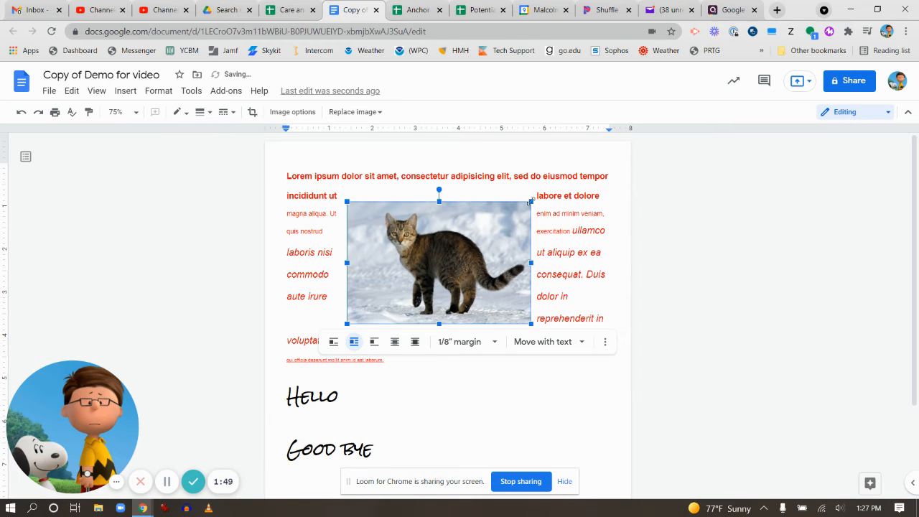
- Shrink the cat photo to about 3 inches wide and center it horizontally within the red paragraph
drag(529, 203, 367, 227)
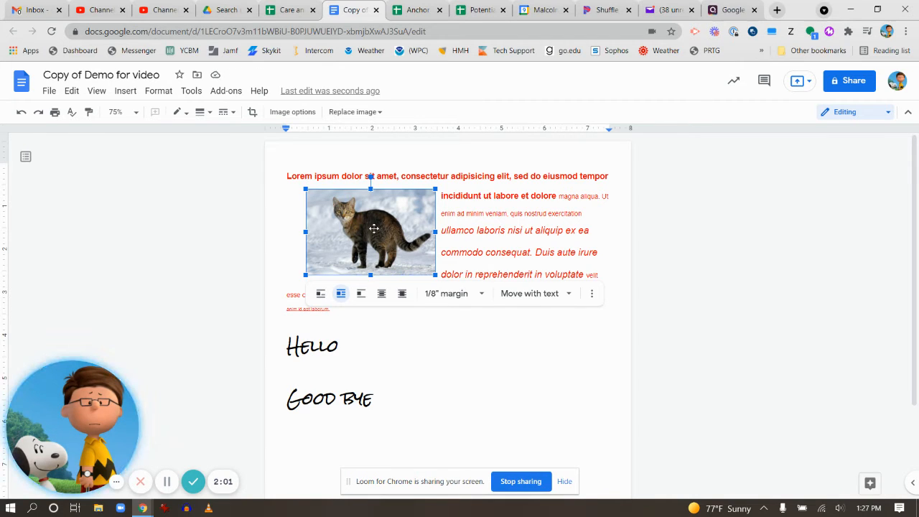
drag(375, 229, 454, 230)
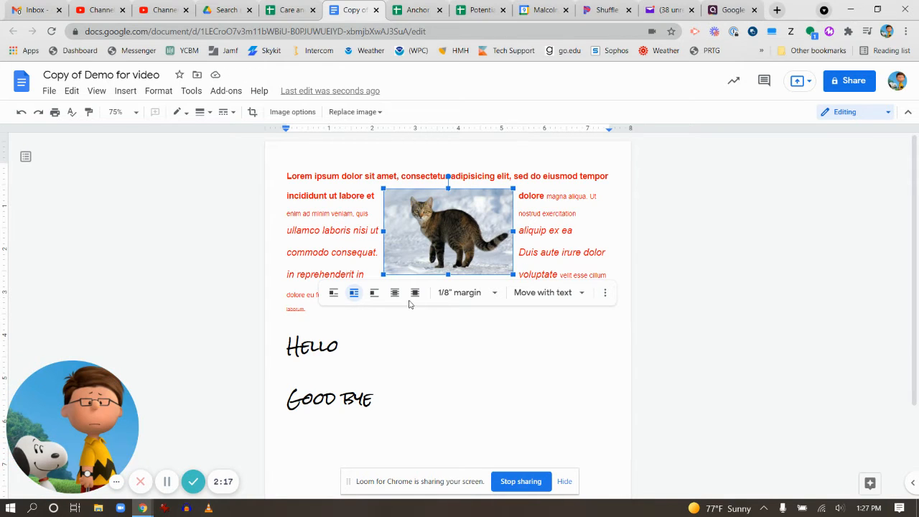
- Try Break text wrapping on the cat photo and view its margin and text-movement options
click(373, 295)
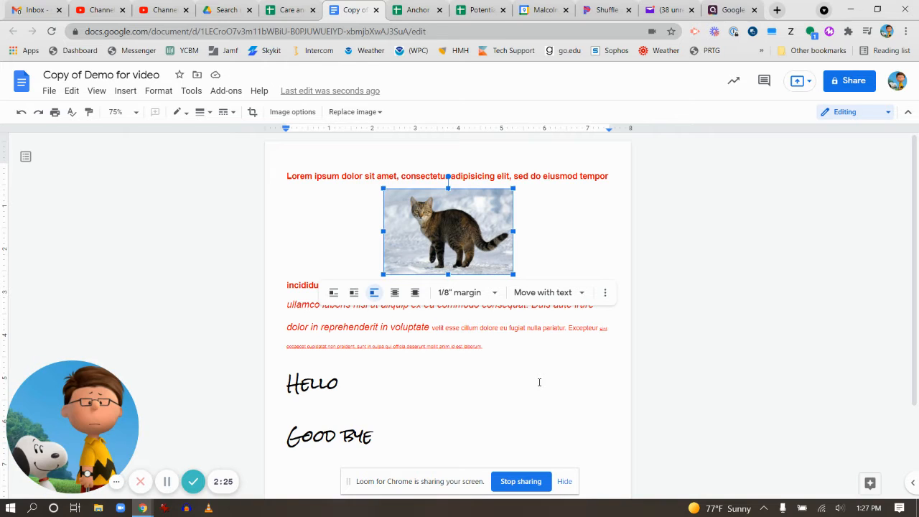
click(496, 294)
click(497, 294)
click(584, 295)
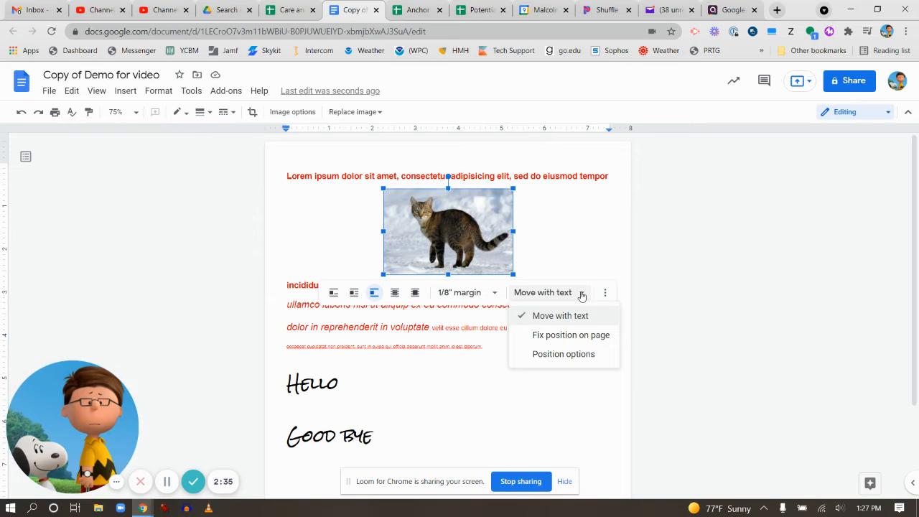
click(582, 294)
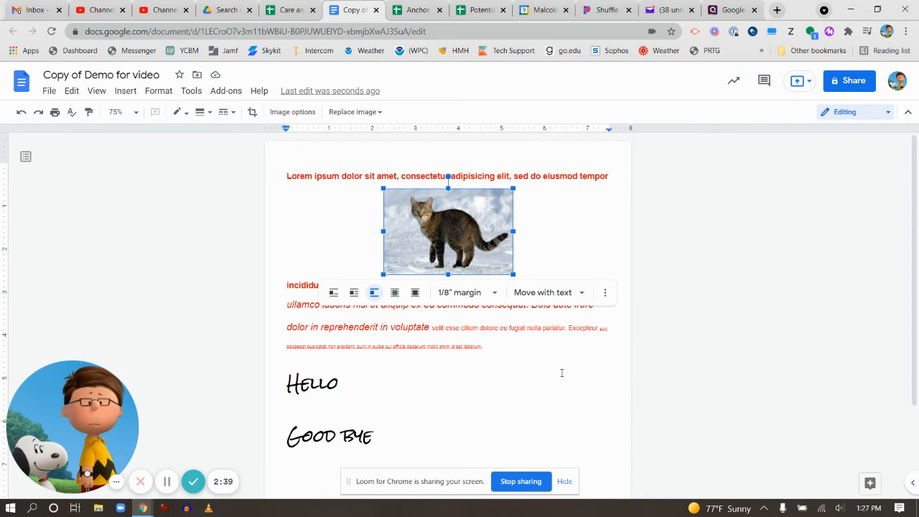
- Try the cat photo behind the text and in front of it, and return it to Wrap text
click(395, 294)
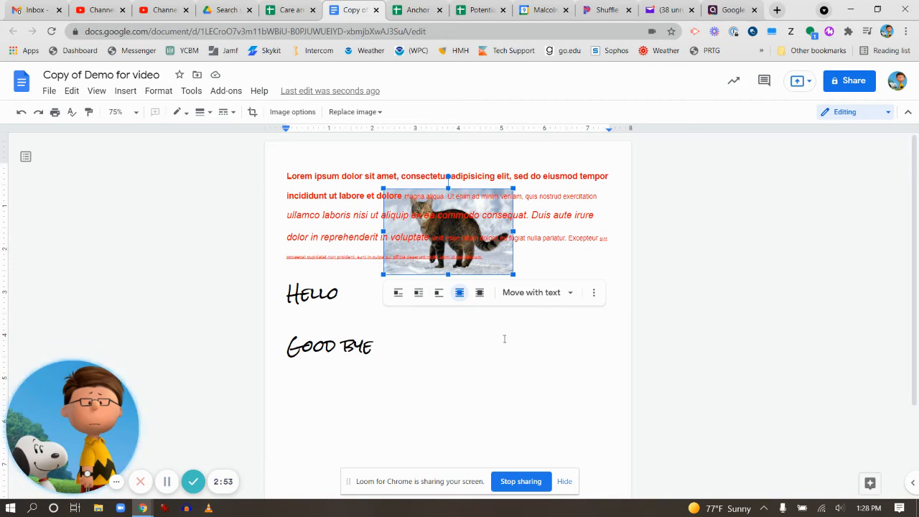
click(480, 294)
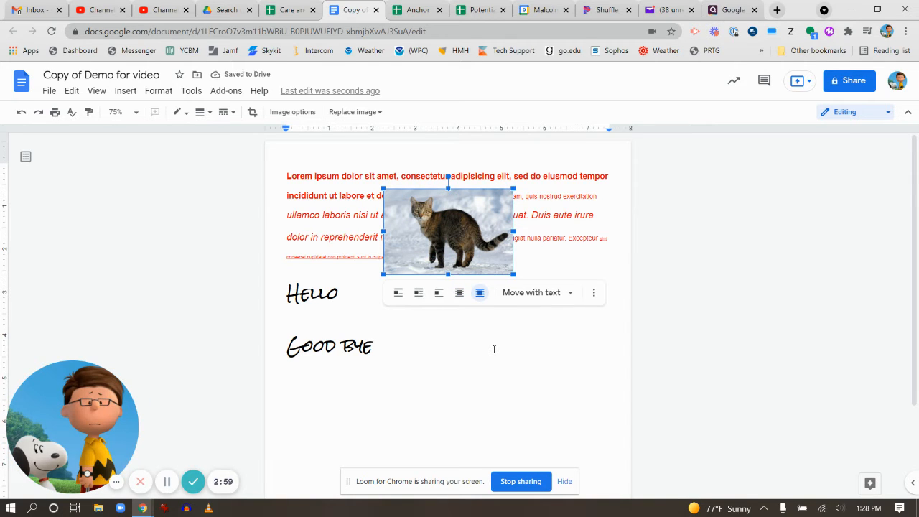
click(418, 295)
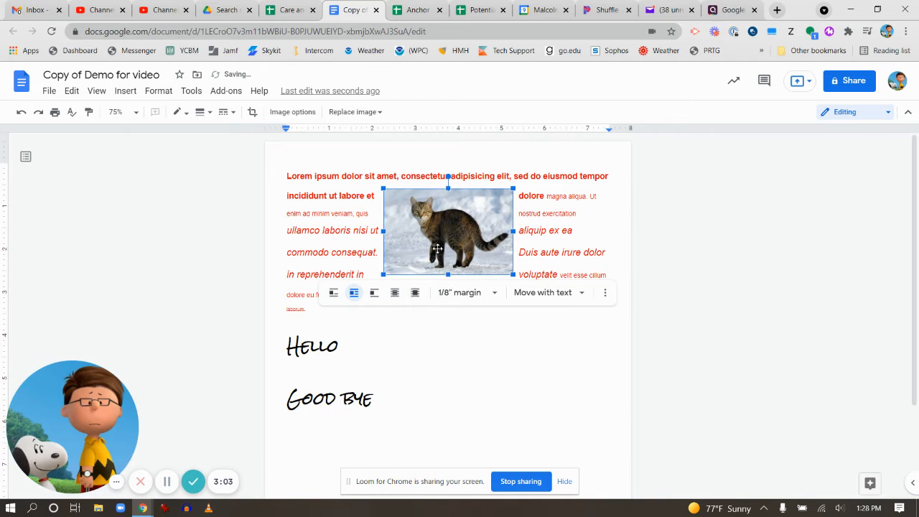
- Move the cat photo out of the red paragraph into the blank area beside "Good bye"
drag(444, 230, 415, 258)
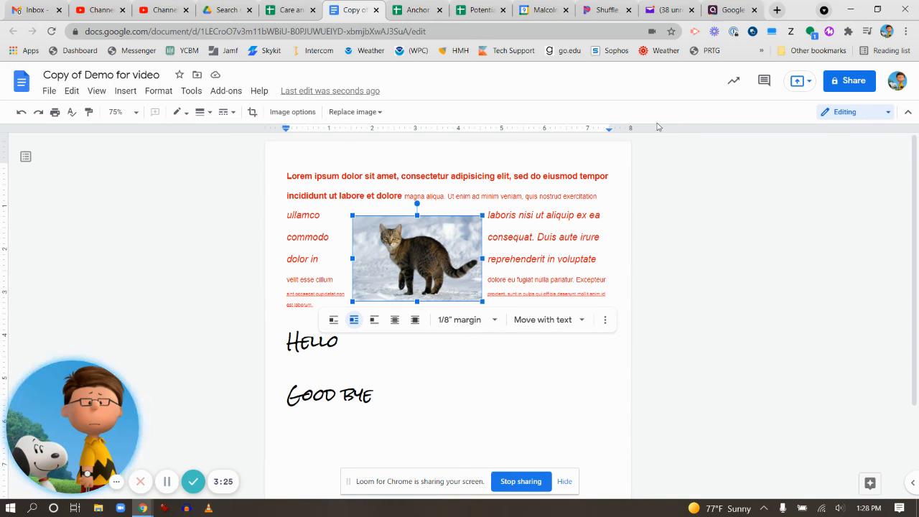
click(570, 376)
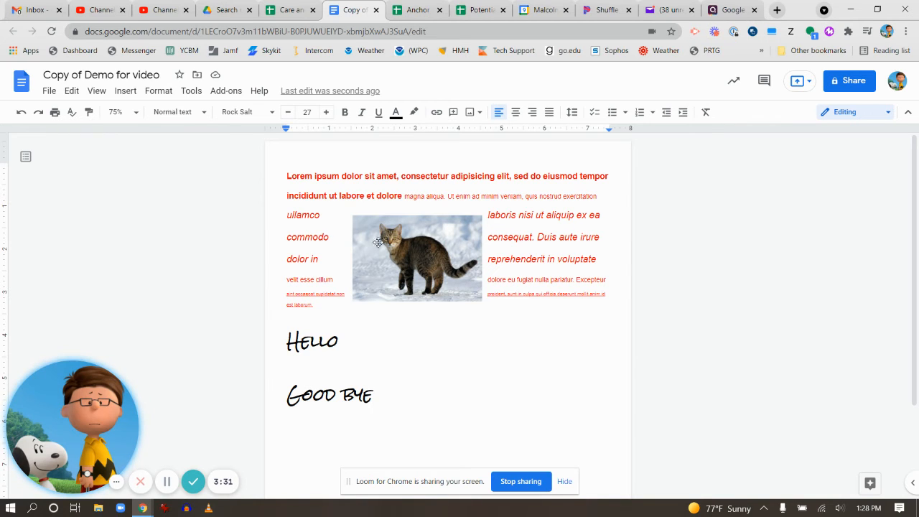
click(419, 253)
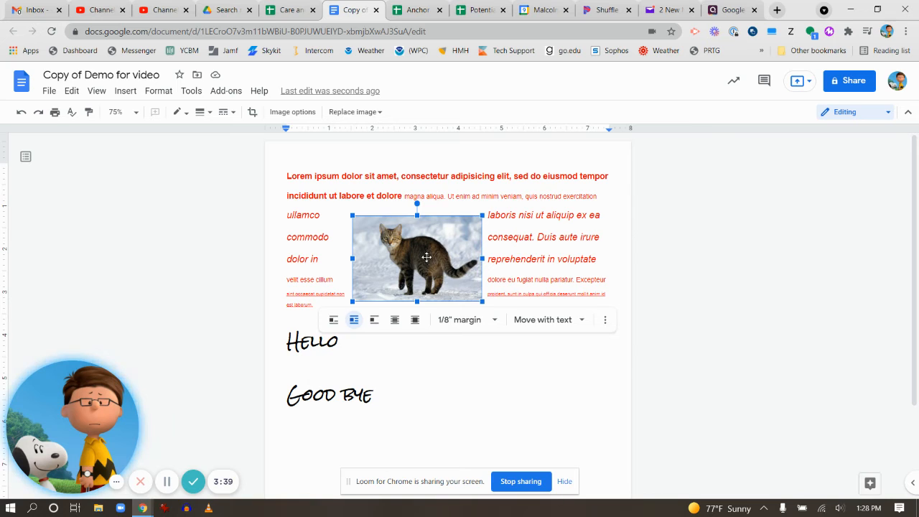
drag(427, 256, 523, 367)
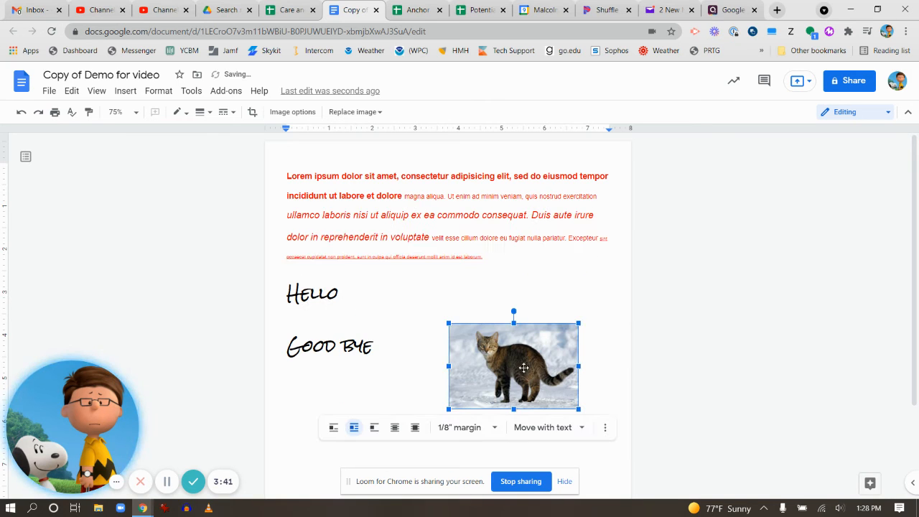
- Try centering the "Hello" line and undo the alignment change
click(481, 293)
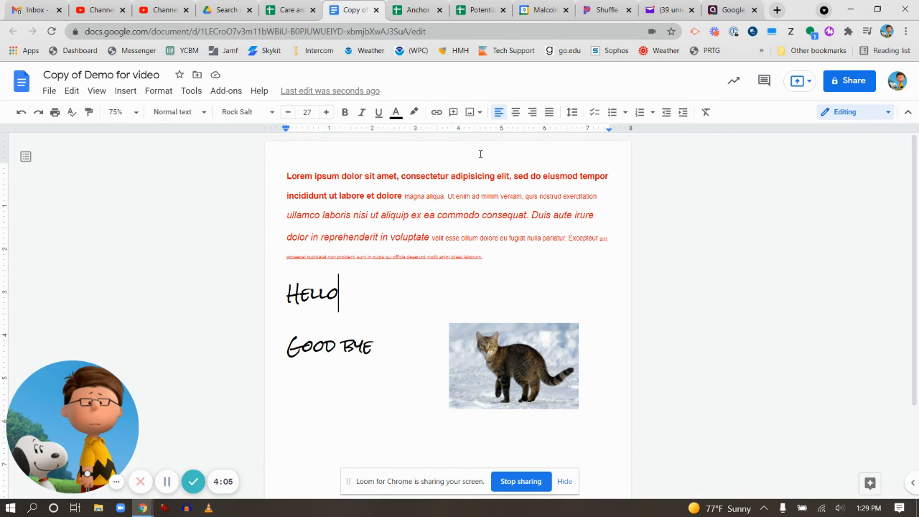
click(515, 112)
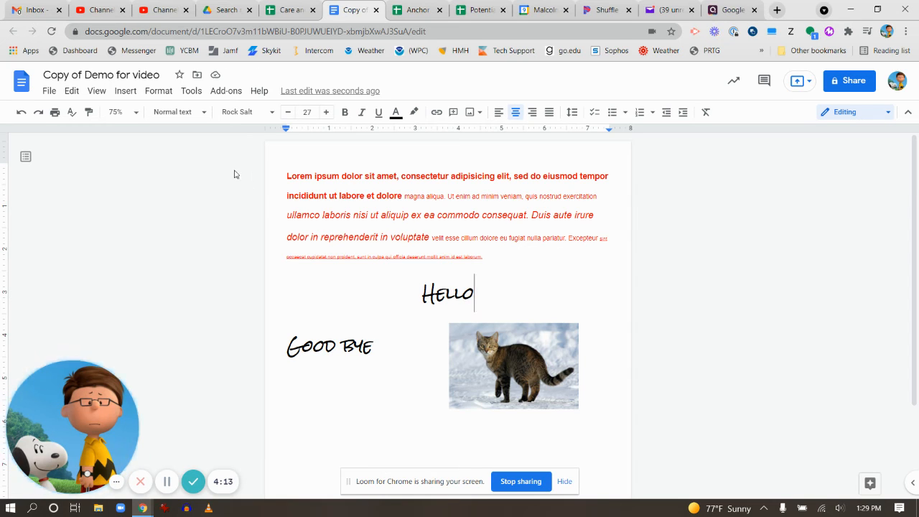
click(21, 112)
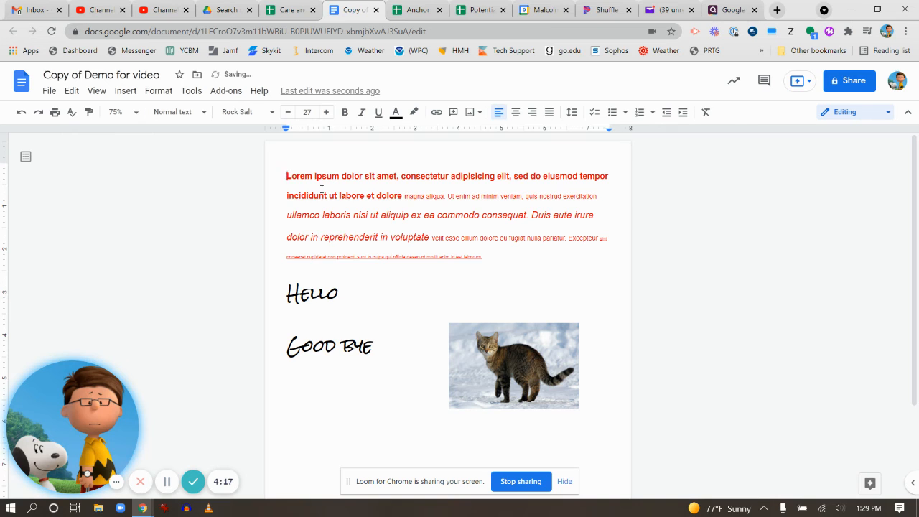
- Try center and right alignment on the whole red Lorem ipsum paragraph, and leave it justified
drag(287, 176, 487, 256)
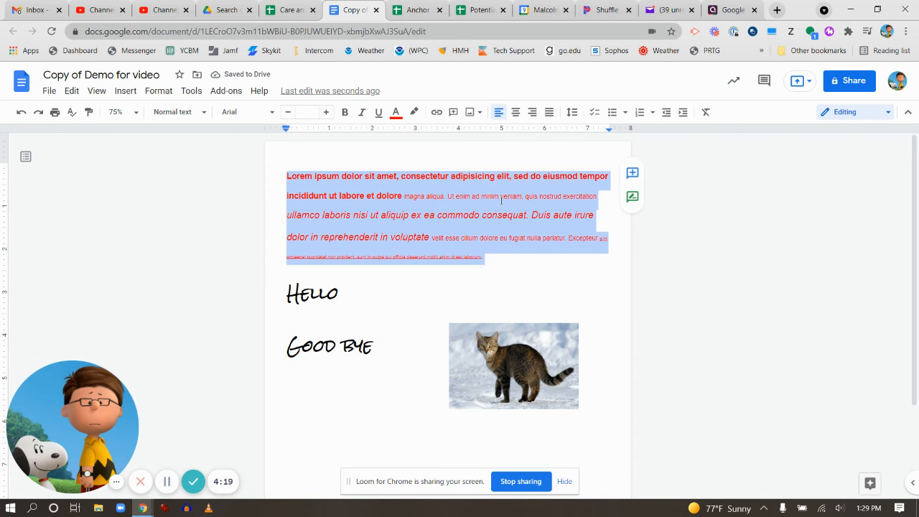
click(516, 112)
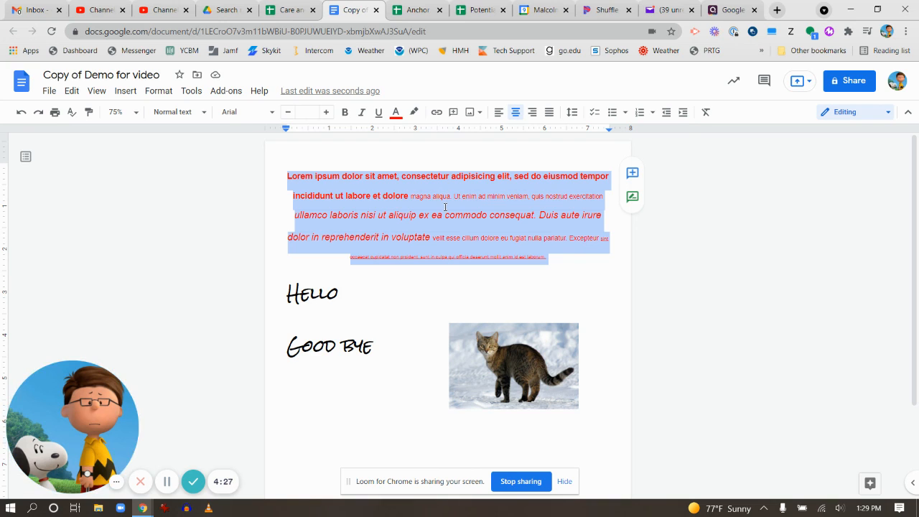
click(532, 113)
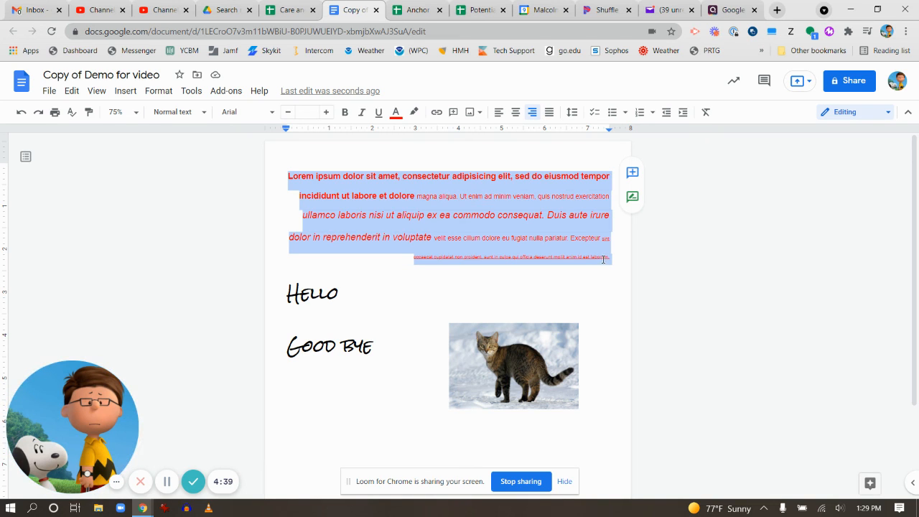
click(548, 112)
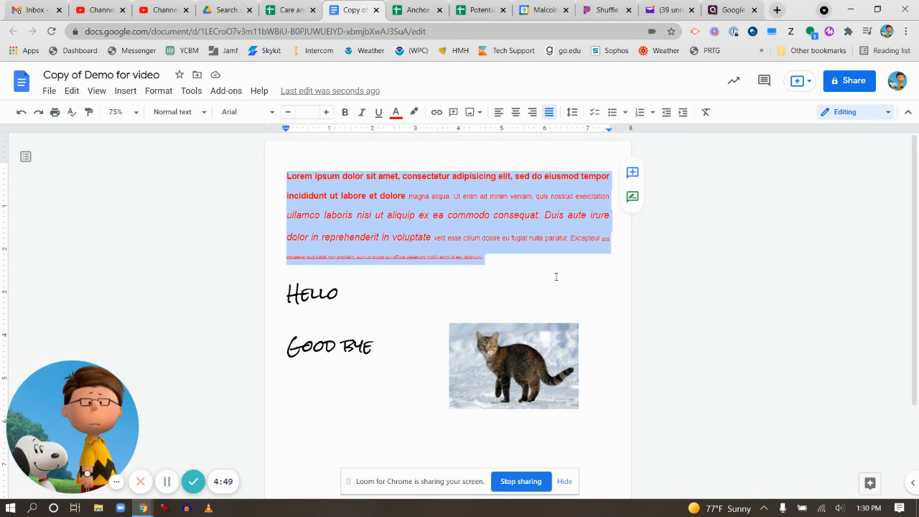
click(517, 364)
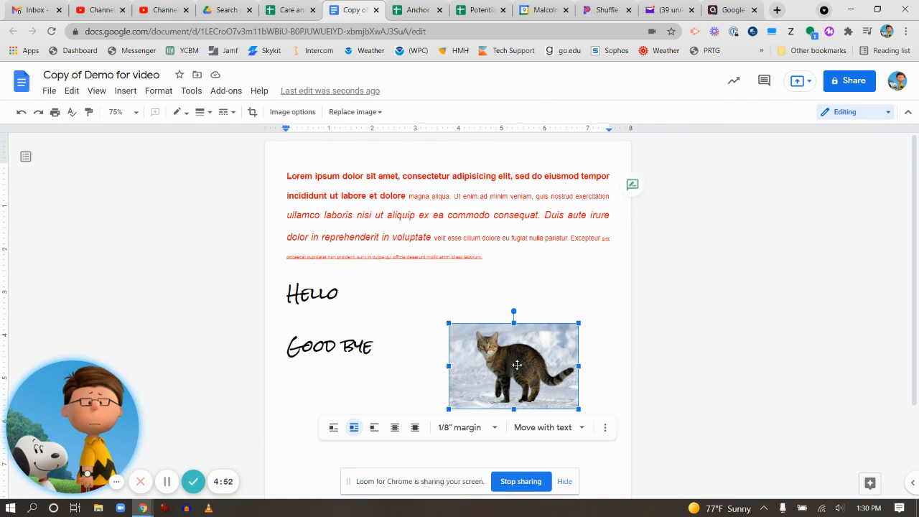
click(548, 296)
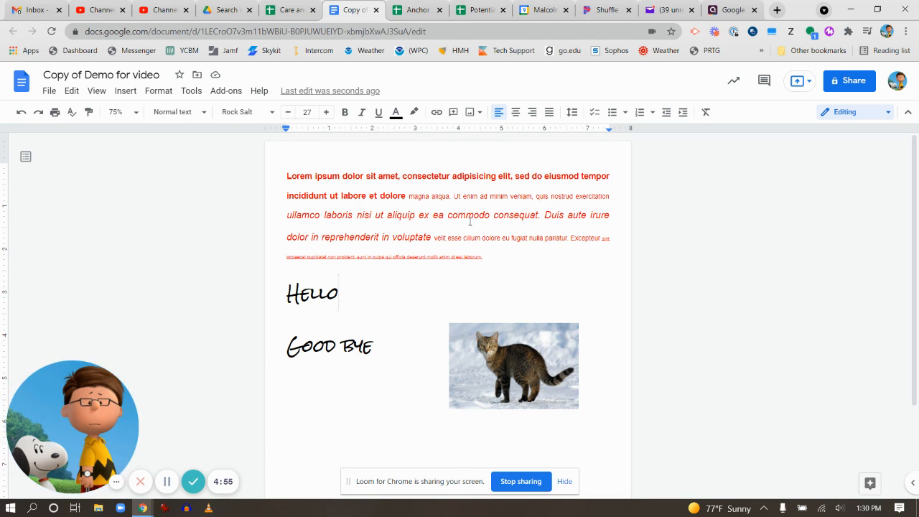